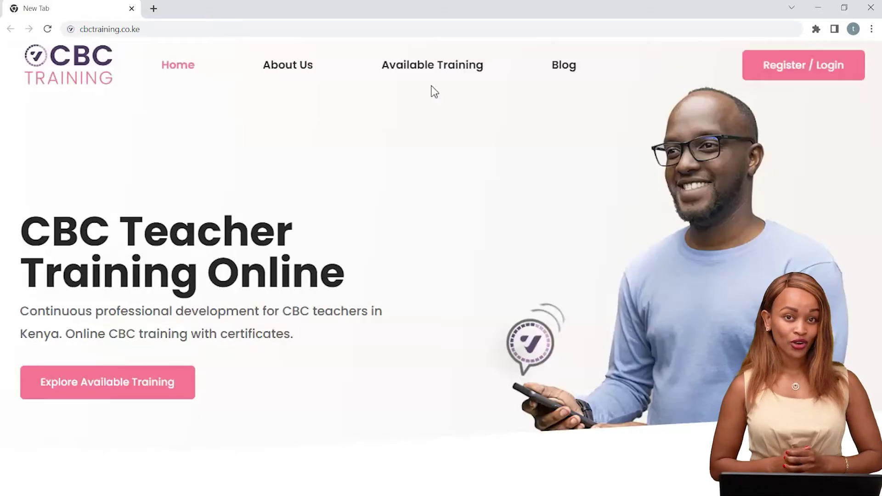
Browse the Available Training course listings down to CBC Assessment, then go to the sign-in page
{"action": "left_click", "coordinate": [437, 67]}
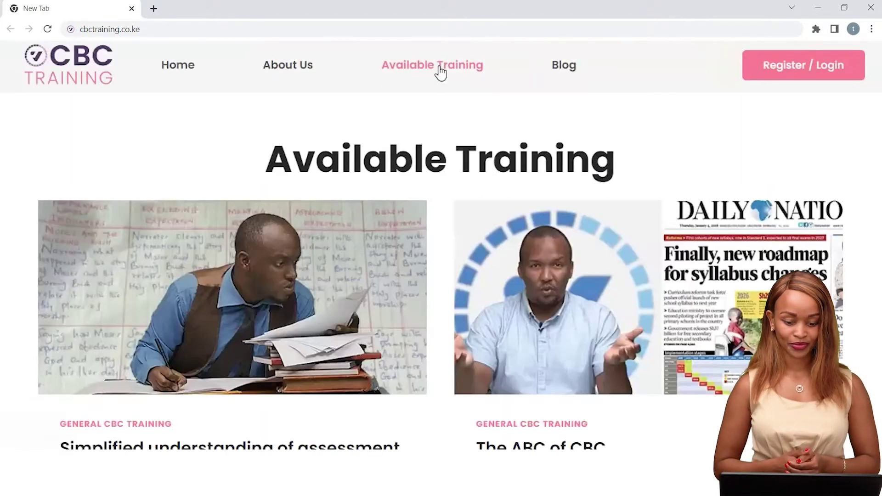
{"action": "left_click", "coordinate": [784, 78]}
{"action": "scroll", "coordinate": [440, 271], "scroll_direction": "down", "scroll_amount": 4}
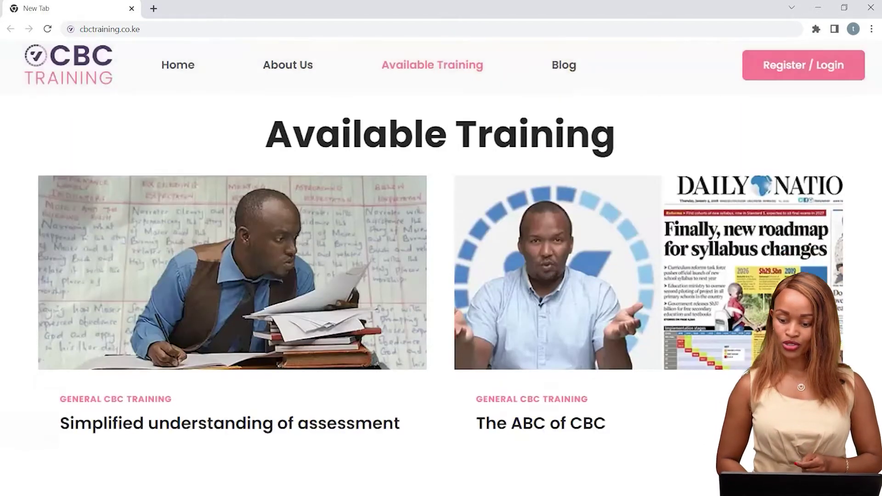
{"action": "scroll", "coordinate": [800, 389], "scroll_direction": "up", "scroll_amount": 2}
{"action": "scroll", "coordinate": [801, 388], "scroll_direction": "down", "scroll_amount": 10}
{"action": "scroll", "coordinate": [643, 230], "scroll_direction": "down", "scroll_amount": 1}
{"action": "triple_click", "coordinate": [643, 204]}
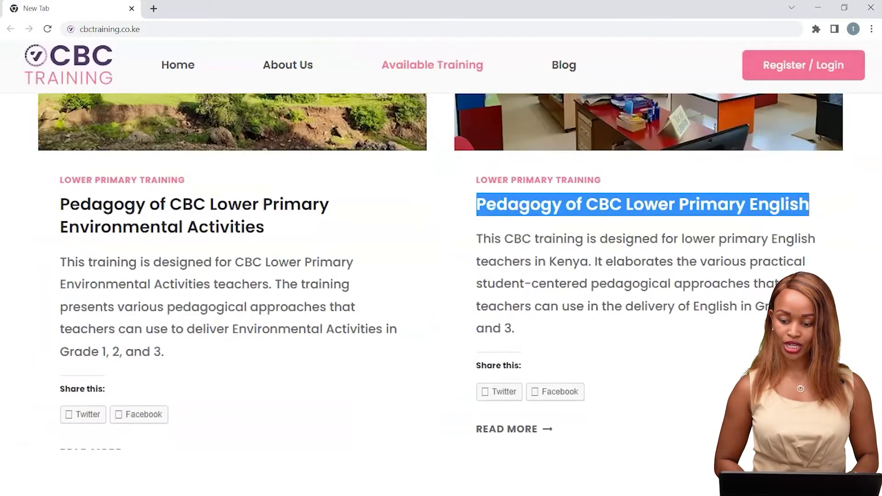
{"action": "scroll", "coordinate": [441, 272], "scroll_direction": "down", "scroll_amount": 15}
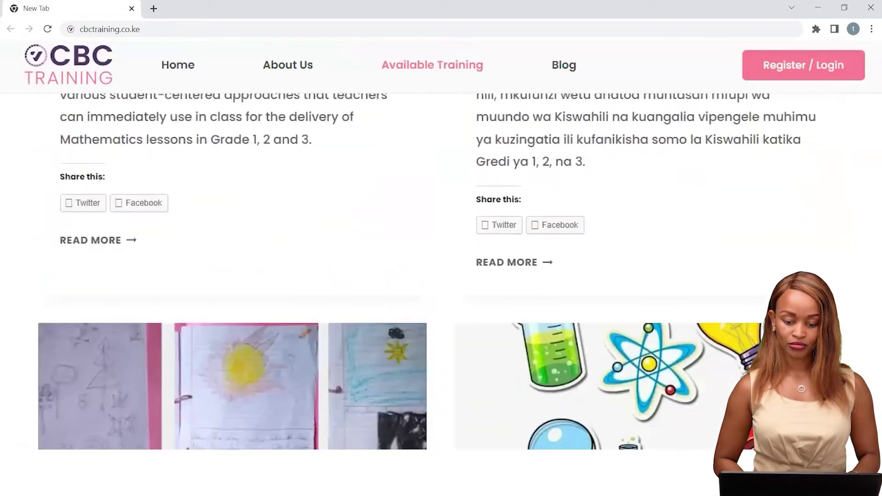
{"action": "scroll", "coordinate": [801, 388], "scroll_direction": "down", "scroll_amount": 7}
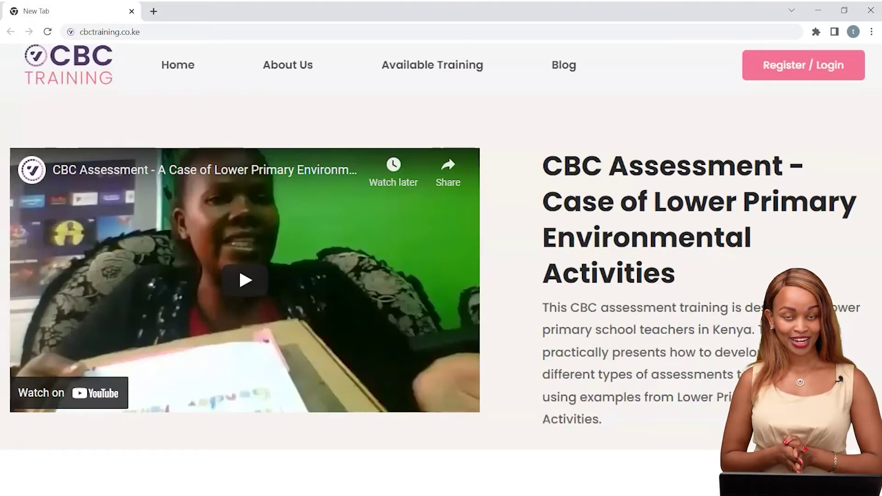
{"action": "left_click", "coordinate": [797, 68]}
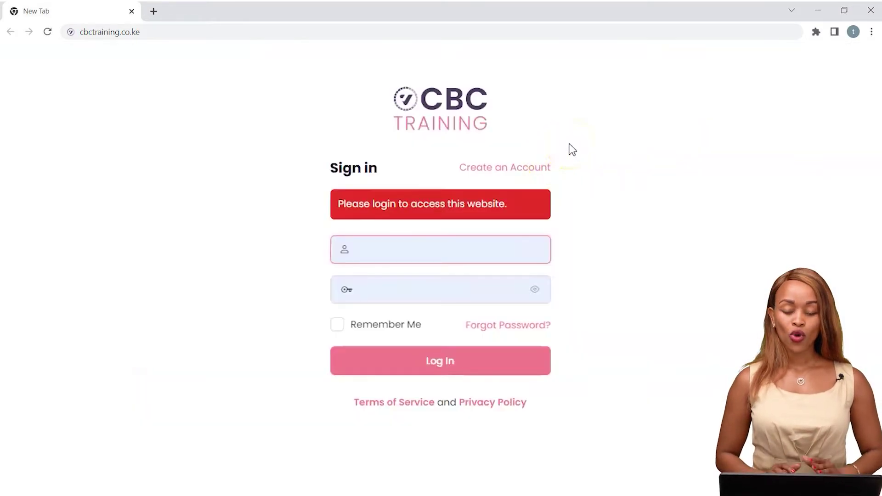
Switch to the Create an Account form and start on its Email field
{"action": "left_click", "coordinate": [521, 172]}
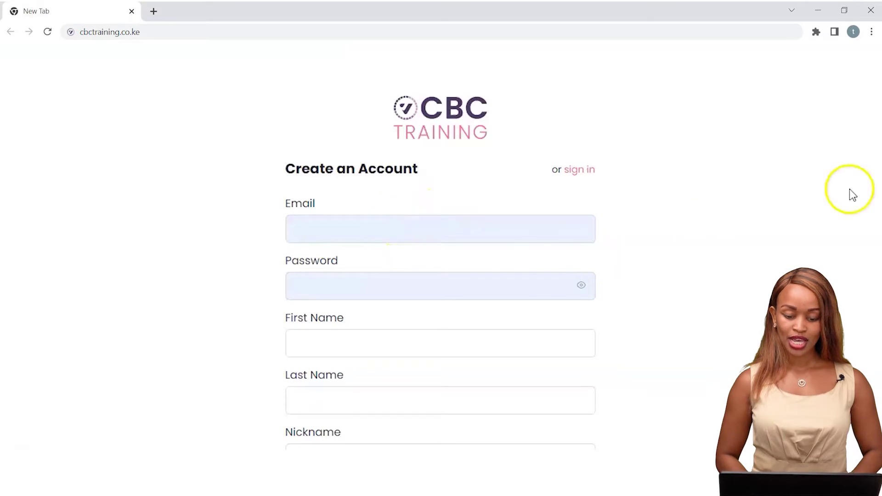
{"action": "scroll", "coordinate": [471, 160], "scroll_direction": "down", "scroll_amount": 2}
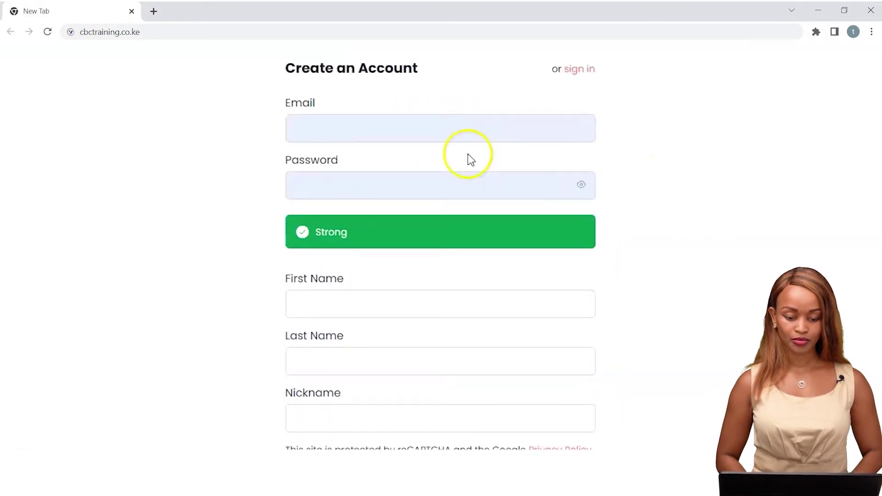
{"action": "left_click", "coordinate": [410, 125]}
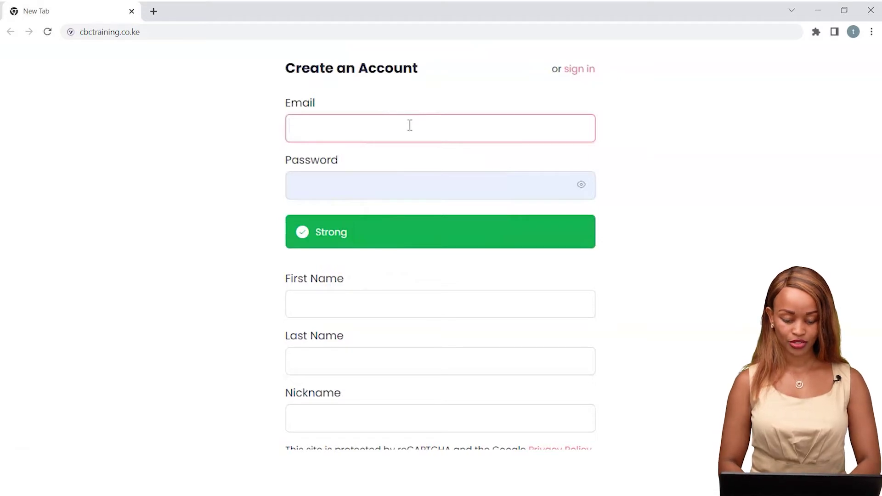
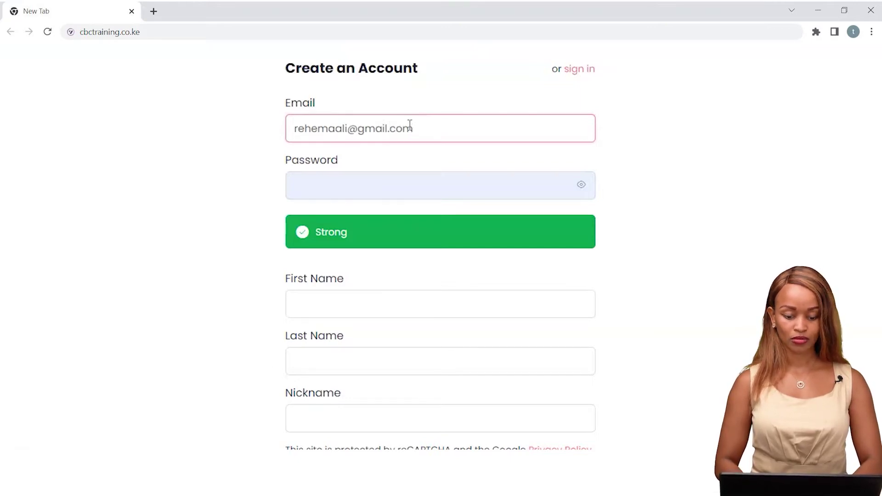
Enter the new account's e-mail address and password
{"action": "left_click", "coordinate": [341, 188]}
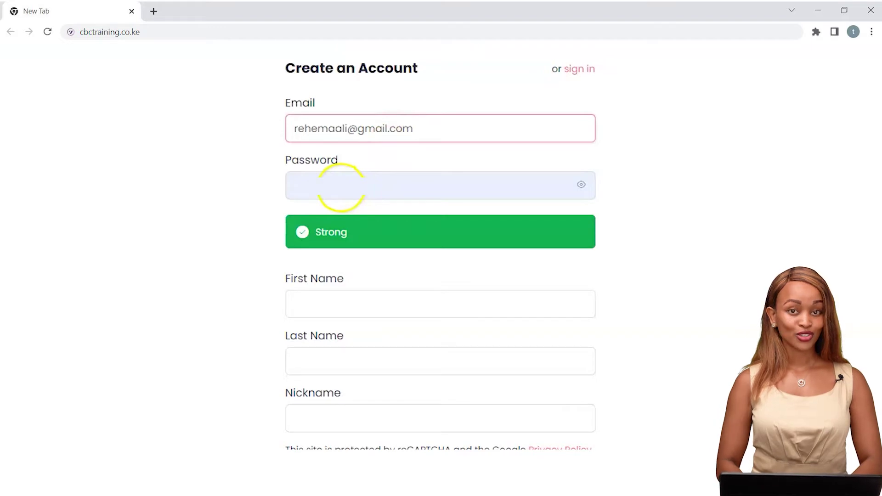
{"action": "type", "text": "••••••••"}
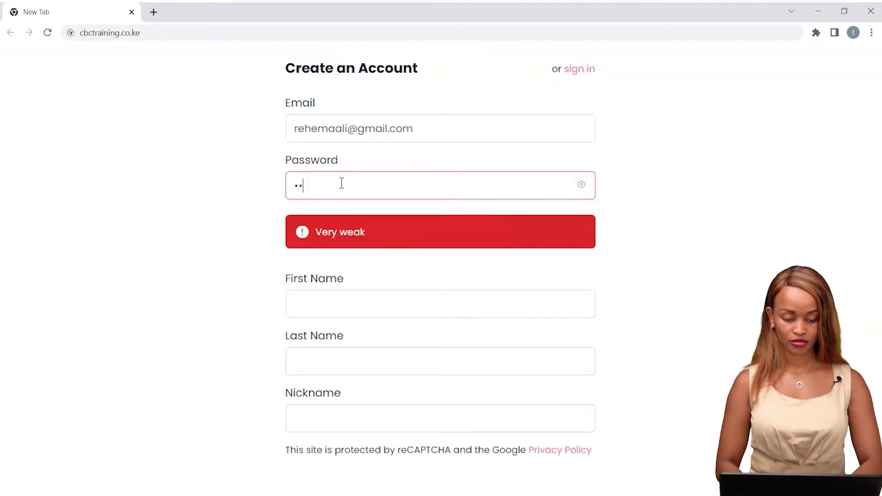
{"action": "type", "text": "••••"}
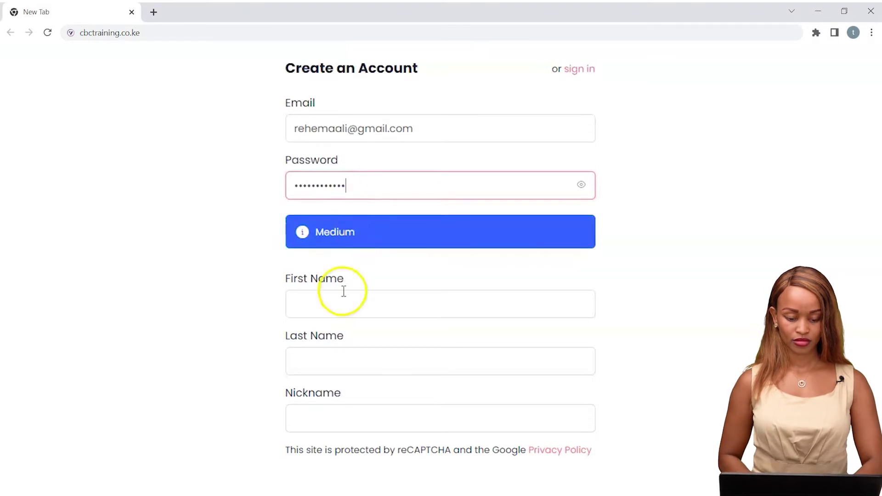
Fill in the user's first name, last name and nickname, and accept the Terms of Service
{"action": "left_click", "coordinate": [332, 303]}
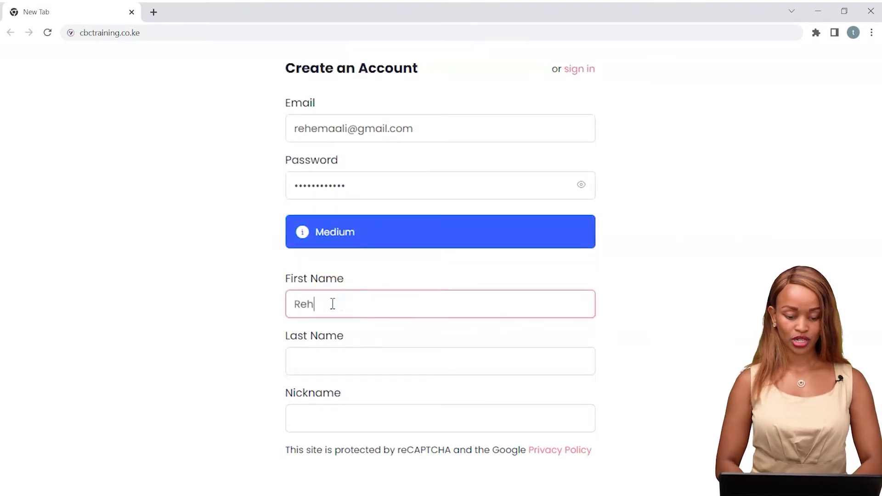
{"action": "left_click", "coordinate": [329, 354]}
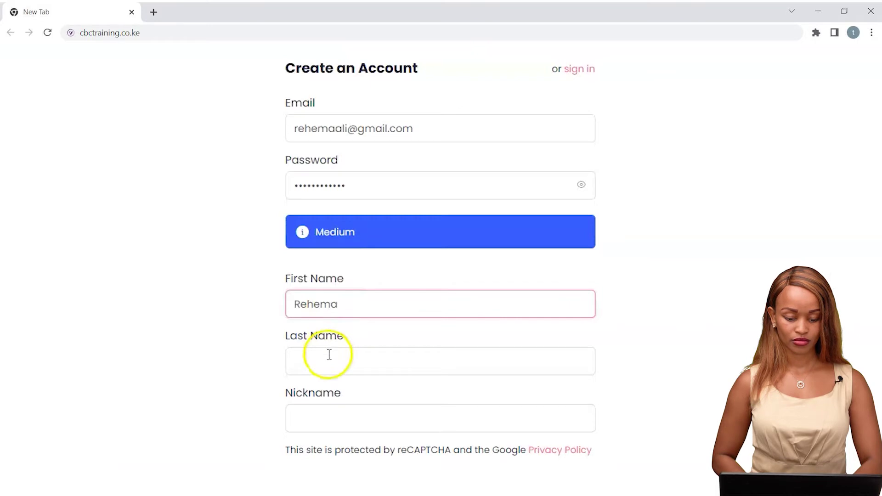
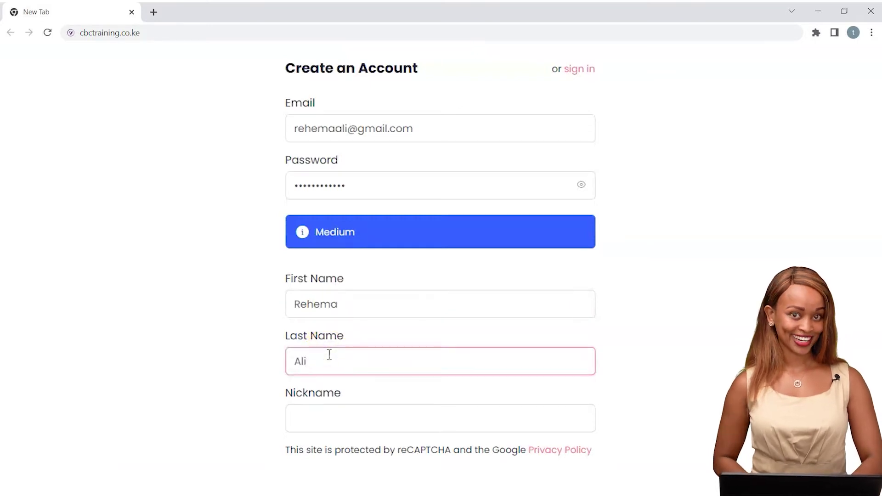
{"action": "left_click", "coordinate": [327, 421]}
{"action": "type", "text": "Re"}
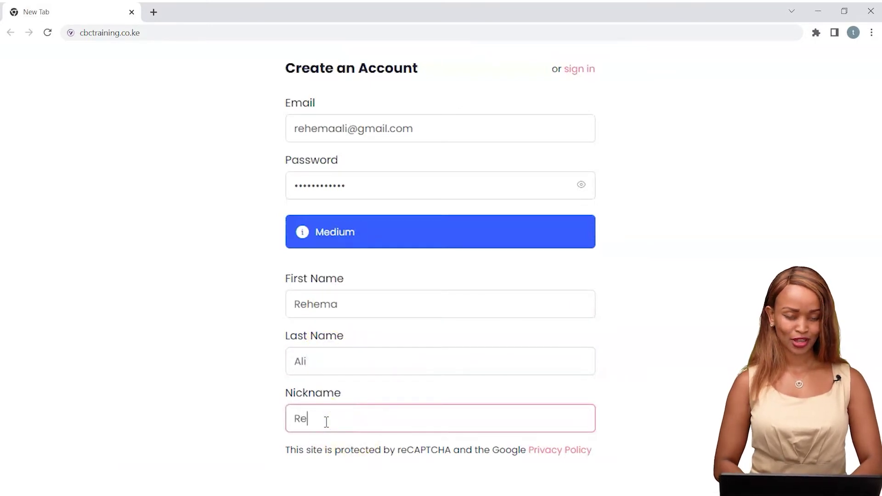
{"action": "type", "text": "hema"}
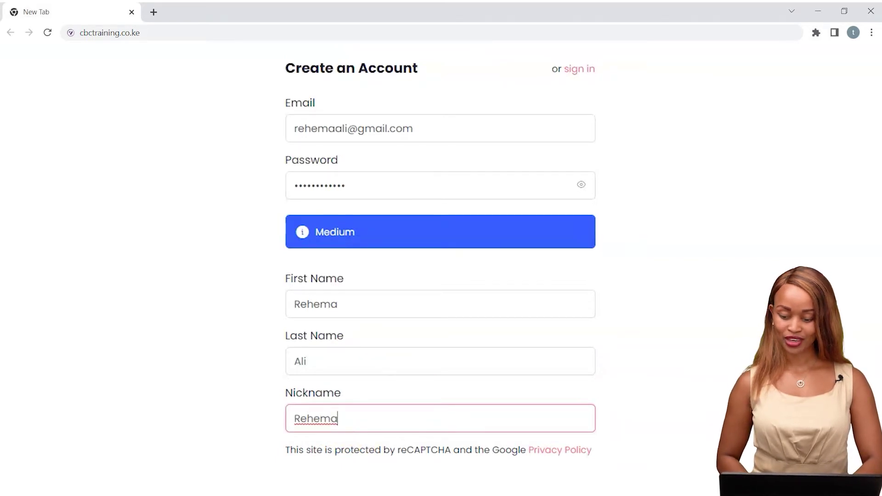
{"action": "scroll", "coordinate": [670, 359], "scroll_direction": "down", "scroll_amount": 2}
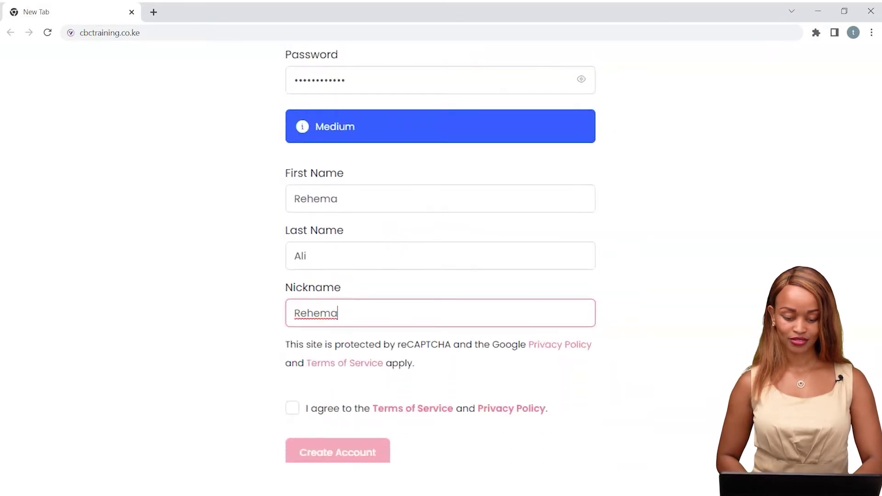
{"action": "left_click", "coordinate": [293, 411]}
Submit the registration and scroll through the dashboard's 12 courses, each 450 and Not Enrolled
{"action": "left_click", "coordinate": [348, 454]}
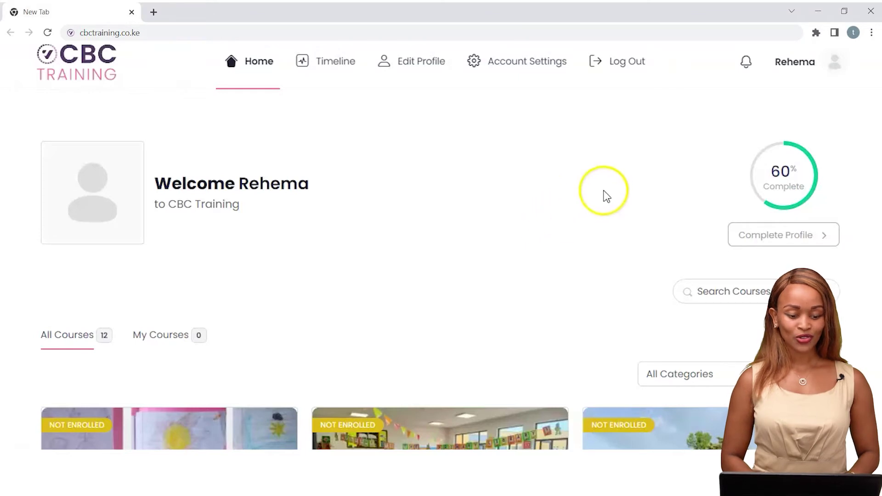
{"action": "mouse_move", "coordinate": [844, 181]}
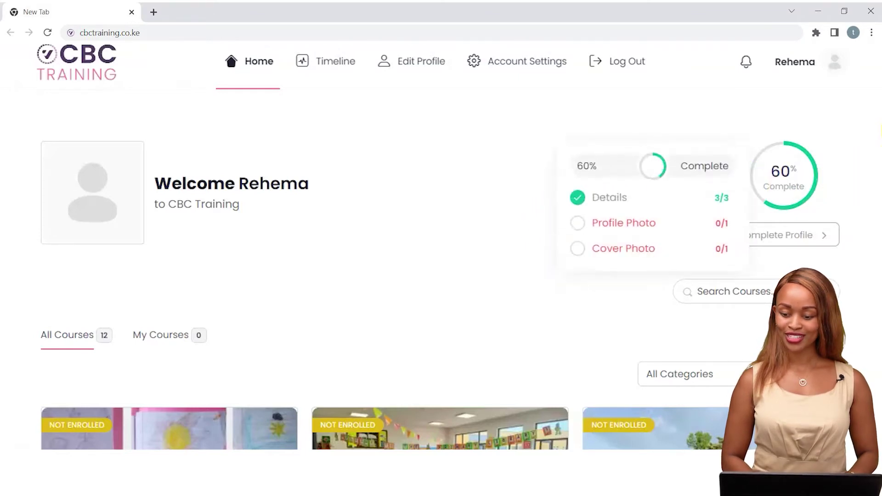
{"action": "scroll", "coordinate": [441, 271], "scroll_direction": "down", "scroll_amount": 8}
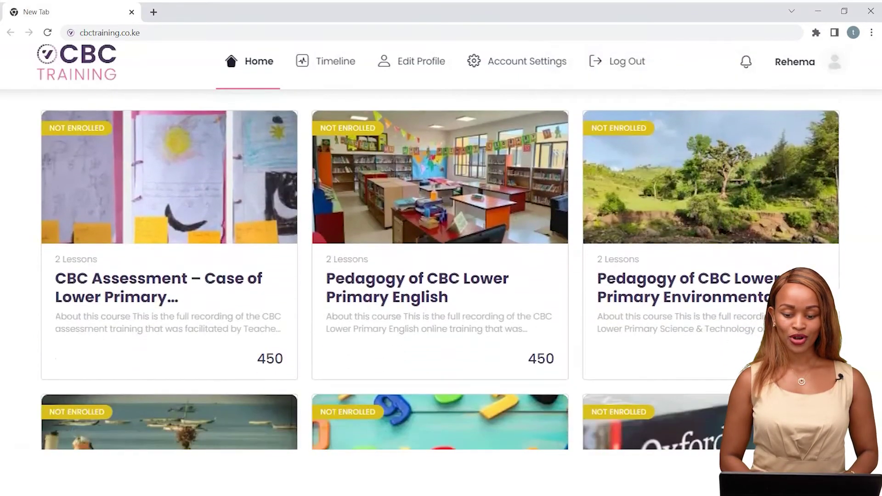
{"action": "scroll", "coordinate": [441, 270], "scroll_direction": "down", "scroll_amount": 6}
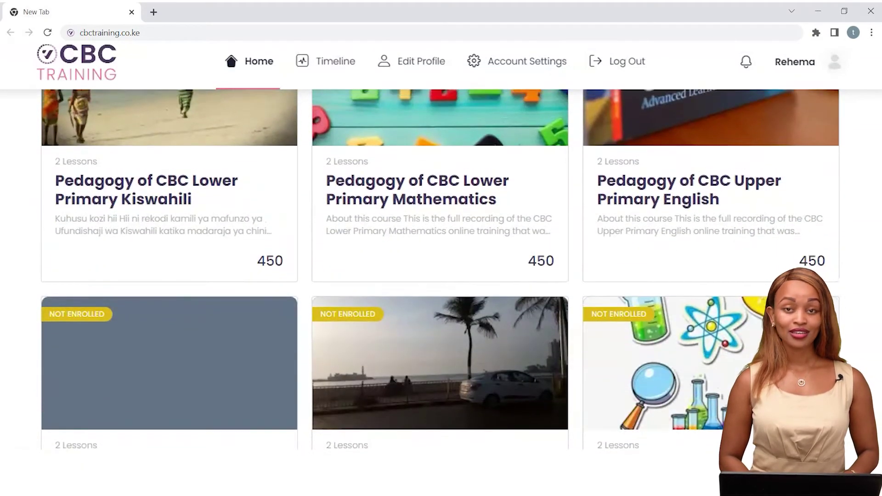
{"action": "scroll", "coordinate": [441, 270], "scroll_direction": "down", "scroll_amount": 1}
{"action": "scroll", "coordinate": [441, 270], "scroll_direction": "up", "scroll_amount": 1}
{"action": "scroll", "coordinate": [441, 270], "scroll_direction": "up", "scroll_amount": 9}
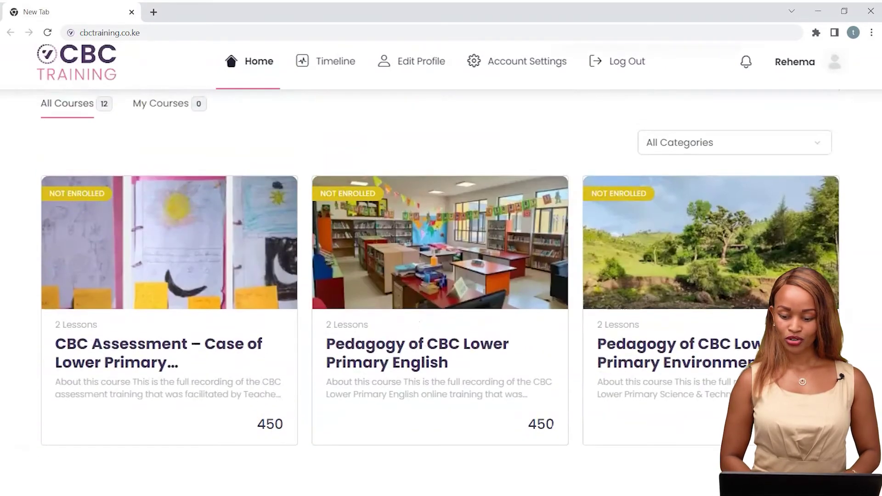
{"action": "scroll", "coordinate": [775, 187], "scroll_direction": "down", "scroll_amount": 2}
{"action": "scroll", "coordinate": [776, 186], "scroll_direction": "up", "scroll_amount": 1}
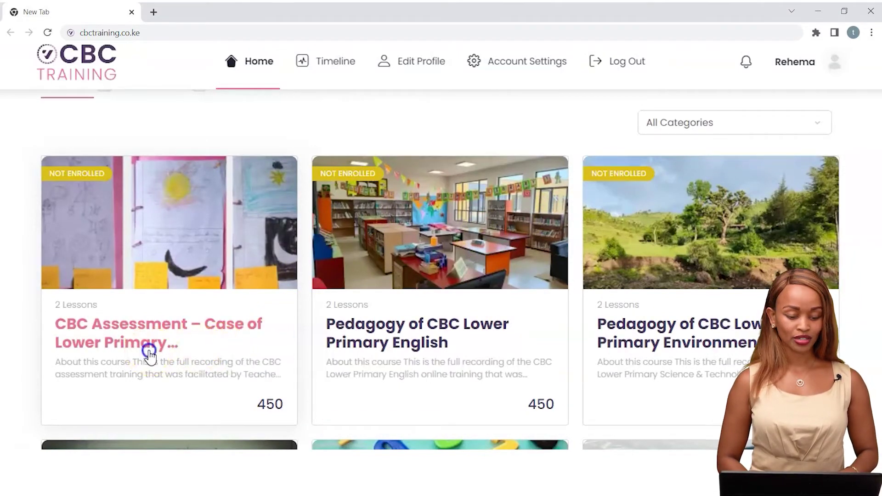
{"action": "left_click", "coordinate": [151, 357]}
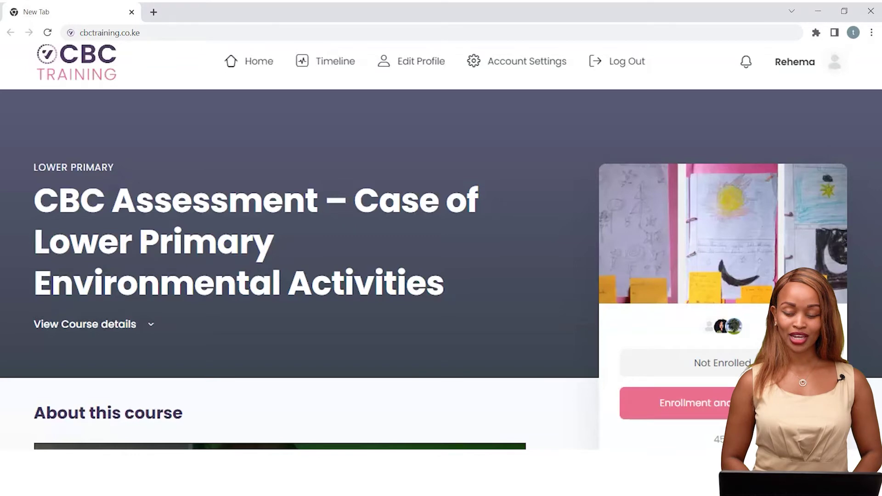
{"action": "scroll", "coordinate": [299, 276], "scroll_direction": "down", "scroll_amount": 5}
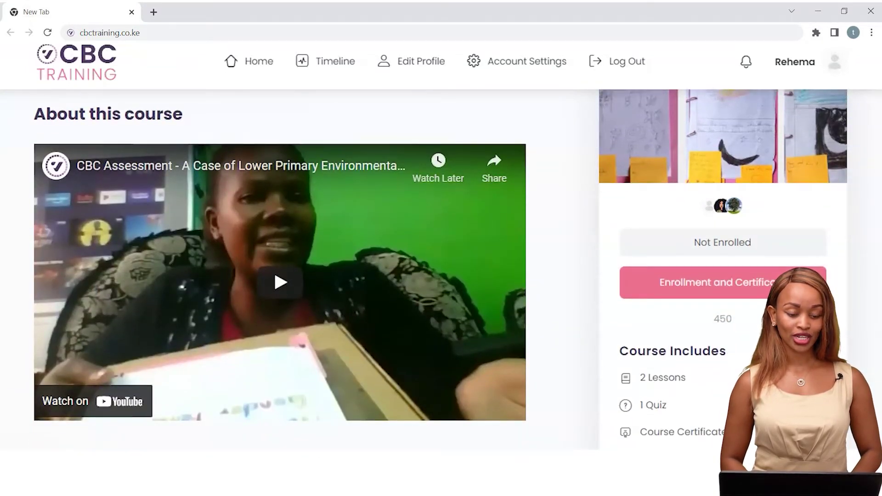
{"action": "scroll", "coordinate": [280, 276], "scroll_direction": "down", "scroll_amount": 2}
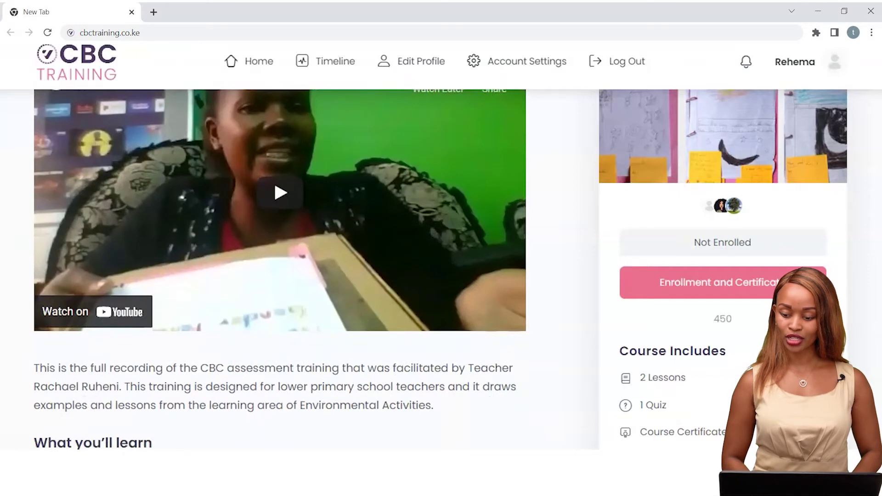
{"action": "scroll", "coordinate": [280, 269], "scroll_direction": "down", "scroll_amount": 3}
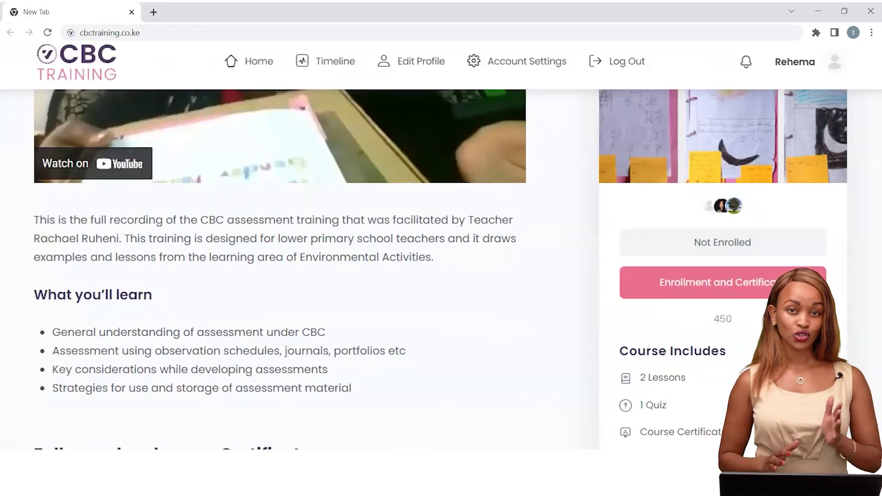
{"action": "scroll", "coordinate": [279, 270], "scroll_direction": "down", "scroll_amount": 5}
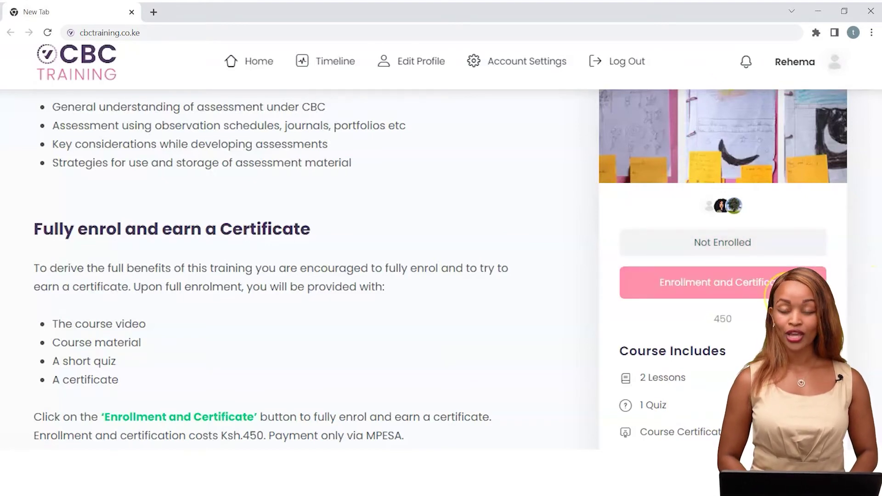
Enrol via Enrollment and Certificate, paying KES 450 by M-Pesa with the Safaricom number
{"action": "left_click", "coordinate": [770, 282]}
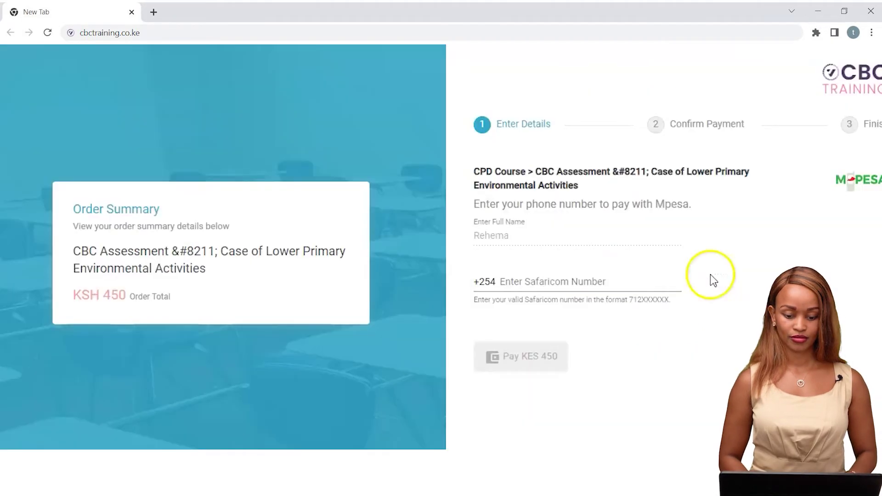
{"action": "left_click", "coordinate": [536, 281]}
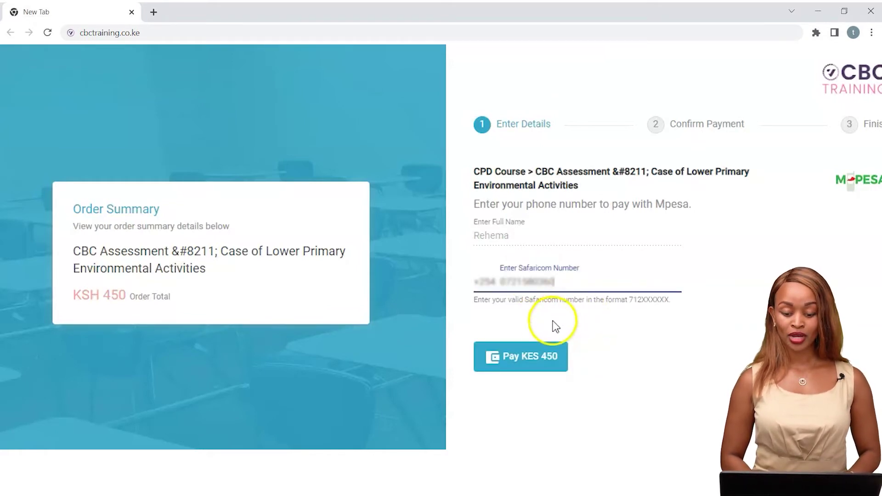
{"action": "left_click", "coordinate": [522, 358]}
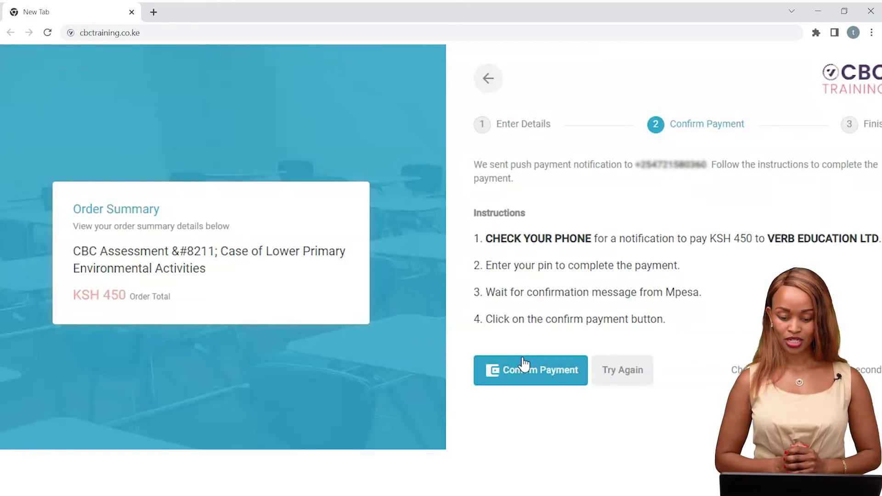
{"action": "left_click", "coordinate": [520, 383]}
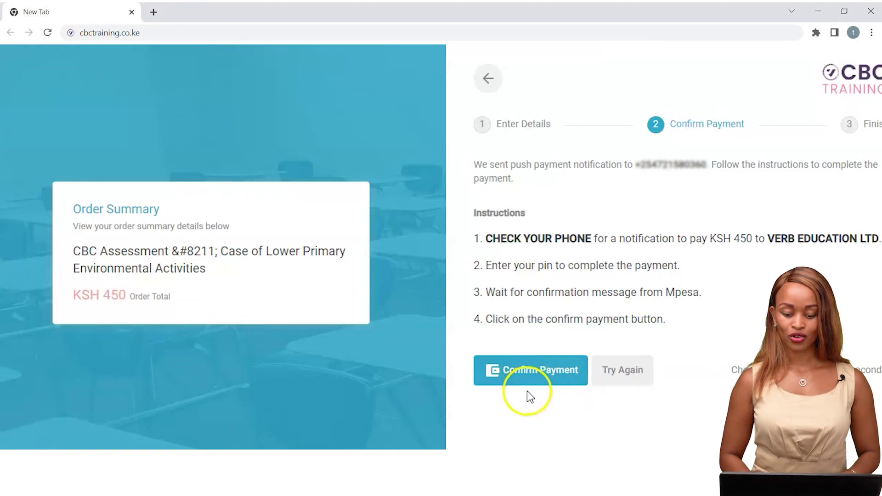
{"action": "left_click", "coordinate": [532, 378]}
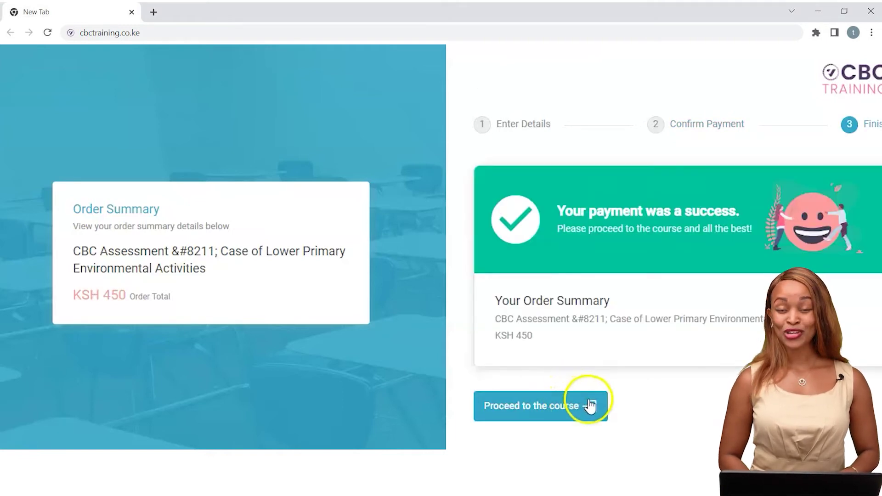
Proceed to the purchased course, start it, and mark the Course video lesson complete
{"action": "left_click", "coordinate": [545, 413]}
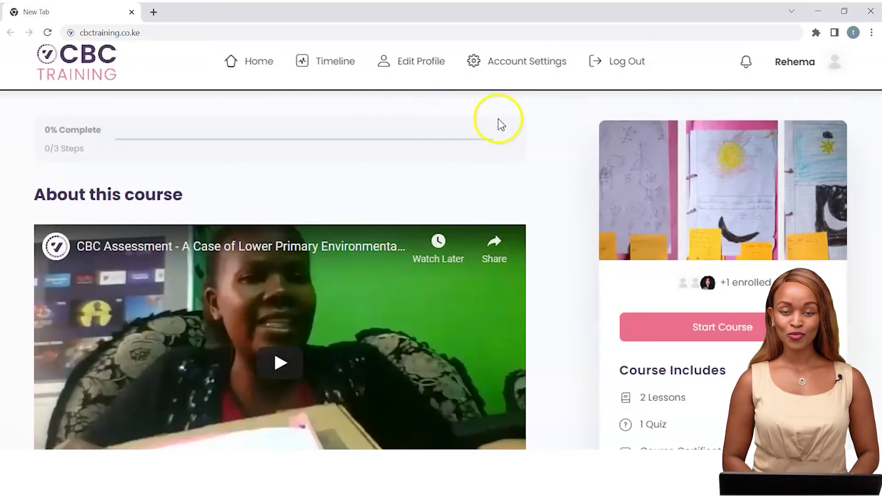
{"action": "left_click", "coordinate": [715, 332]}
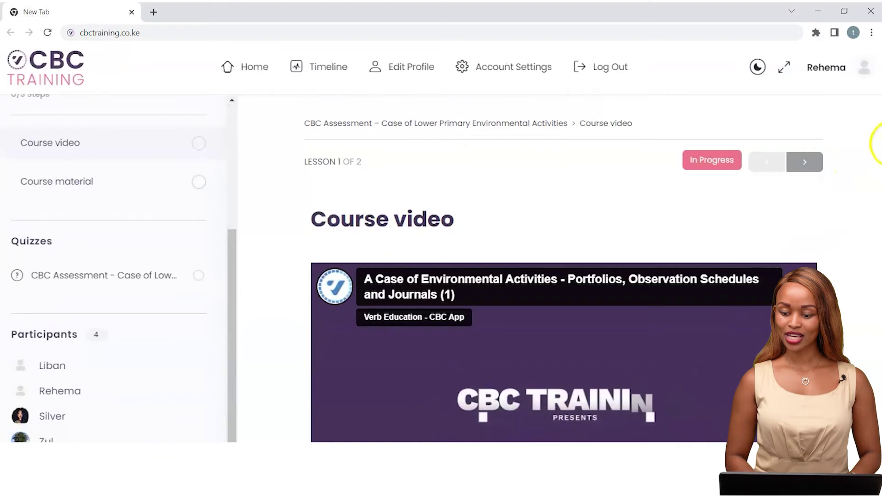
{"action": "scroll", "coordinate": [880, 144], "scroll_direction": "down", "scroll_amount": 3}
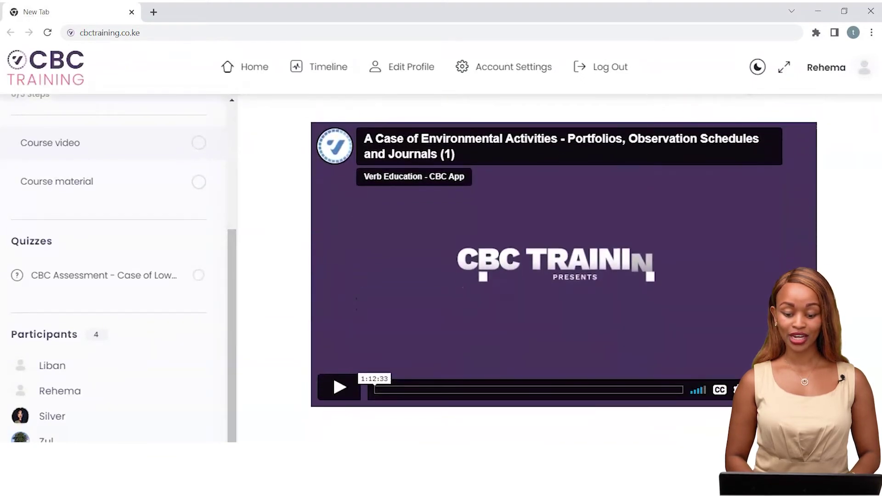
{"action": "scroll", "coordinate": [878, 276], "scroll_direction": "down", "scroll_amount": 1}
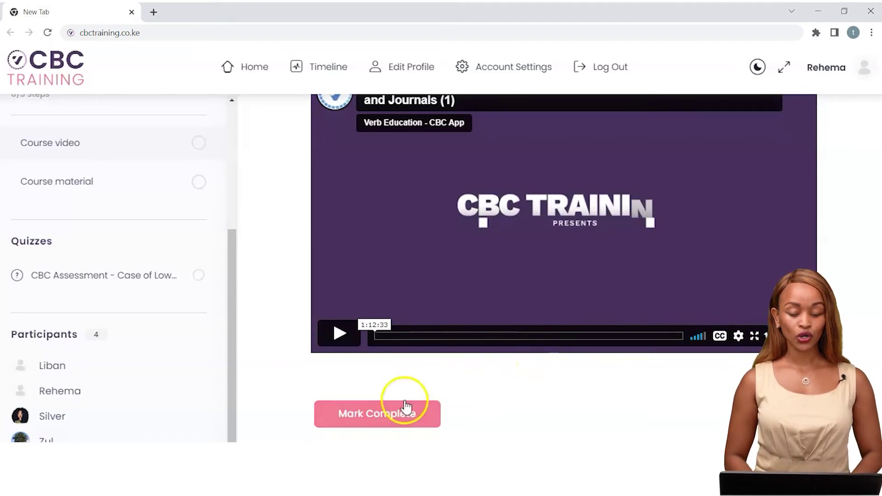
{"action": "left_click", "coordinate": [386, 426]}
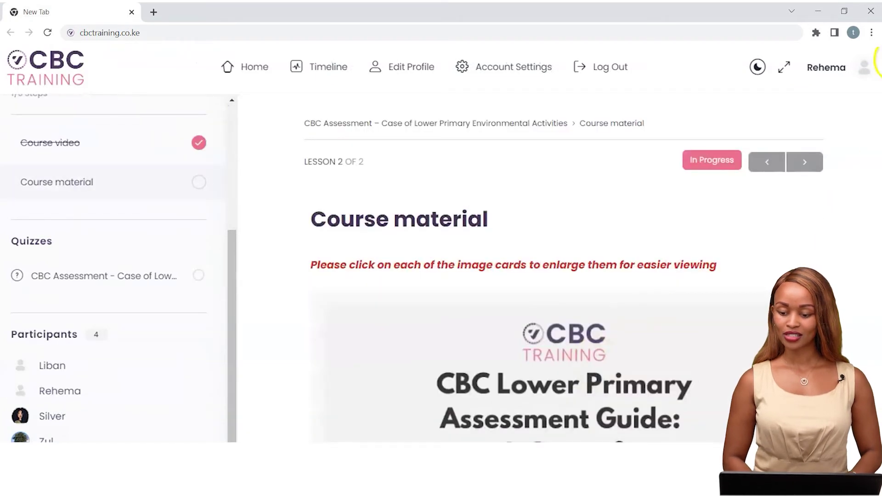
Page through the enlarged guide slides to Important considerations, then mark Course material complete
{"action": "scroll", "coordinate": [558, 269], "scroll_direction": "down", "scroll_amount": 3}
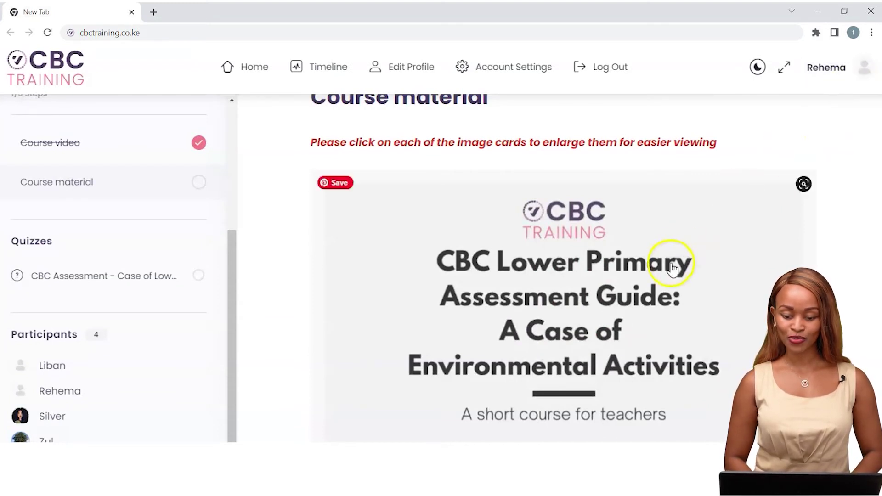
{"action": "left_click", "coordinate": [657, 280]}
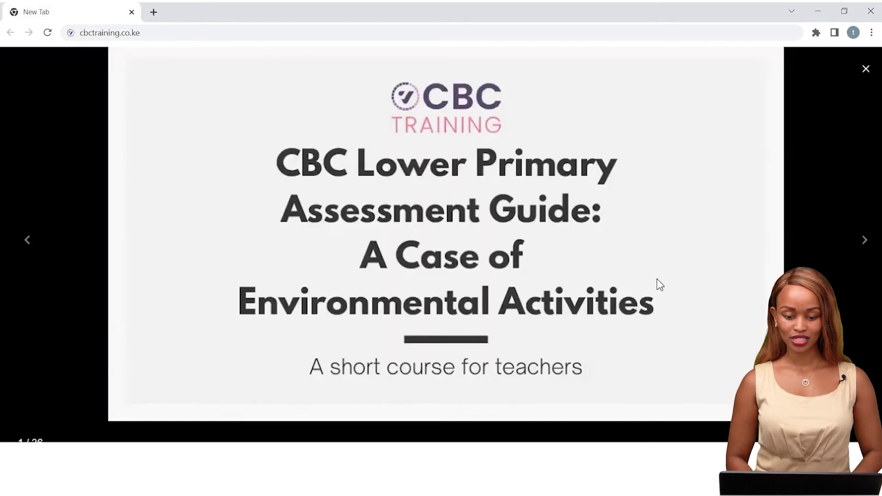
{"action": "left_click", "coordinate": [864, 240]}
{"action": "left_click", "coordinate": [865, 240]}
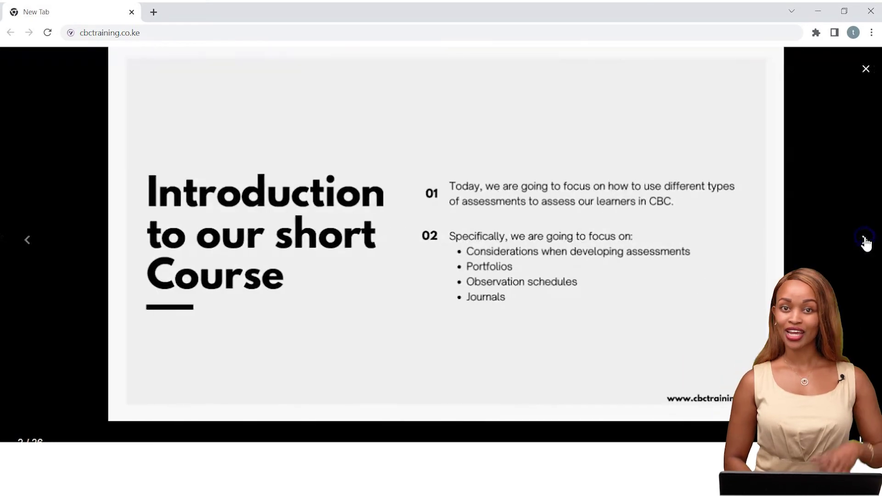
{"action": "left_click", "coordinate": [864, 239]}
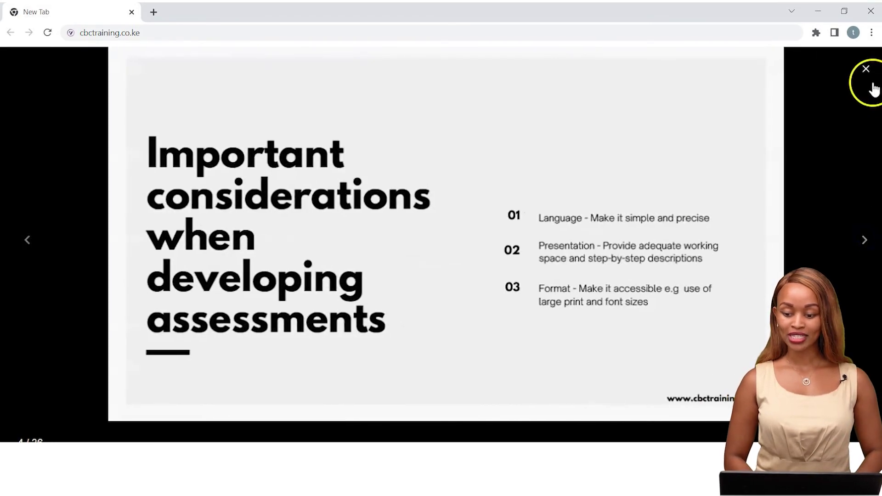
{"action": "left_click", "coordinate": [866, 70]}
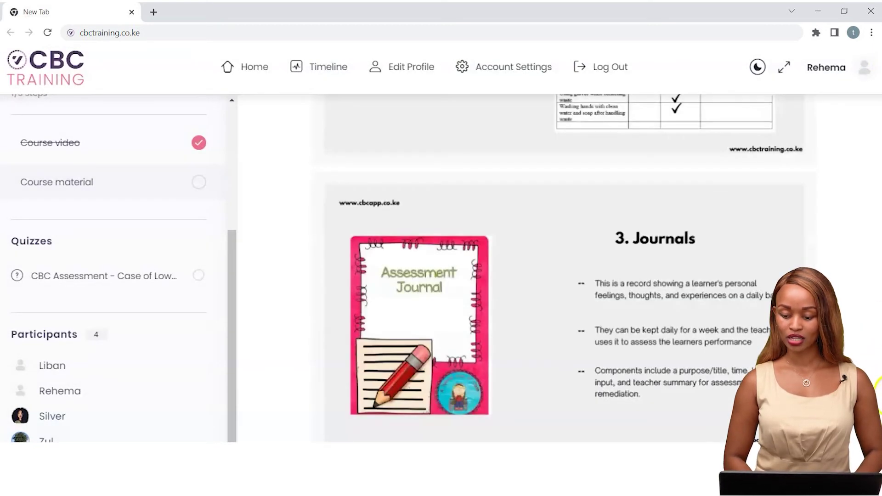
{"action": "scroll", "coordinate": [565, 267], "scroll_direction": "down", "scroll_amount": 10}
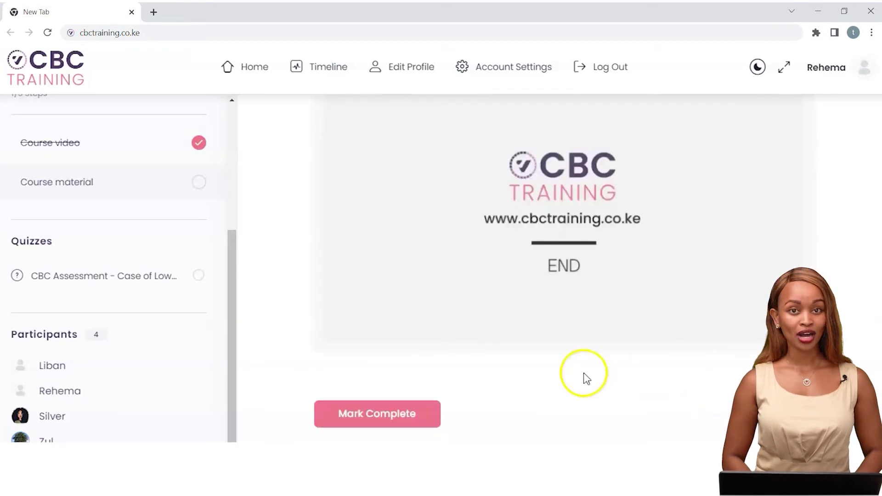
{"action": "left_click", "coordinate": [415, 415]}
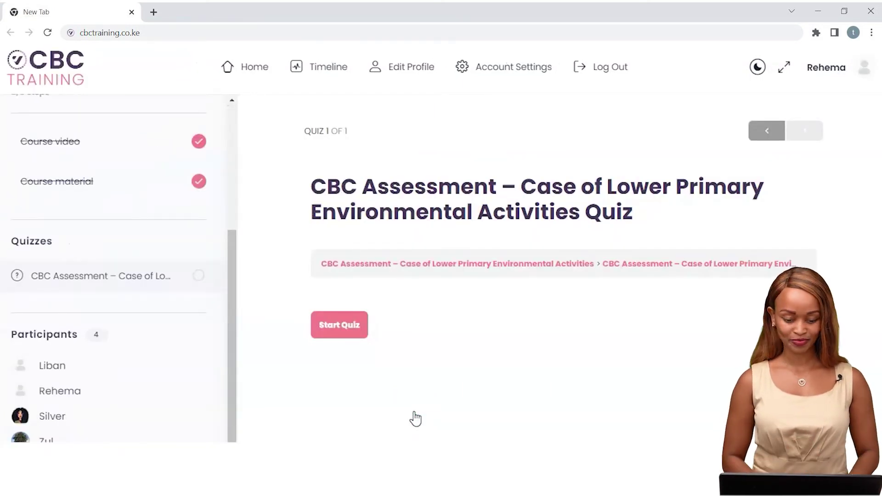
Start the course quiz and work through its six questions to a 5/6 result
{"action": "left_click", "coordinate": [352, 333]}
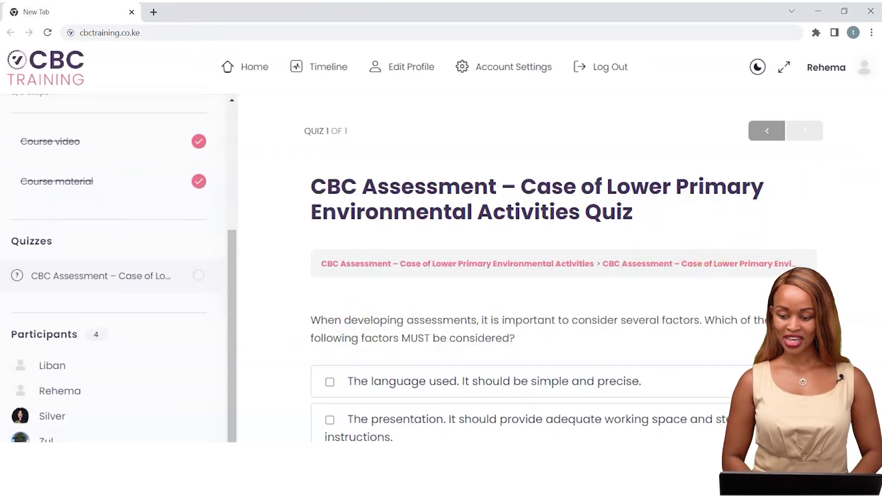
{"action": "scroll", "coordinate": [876, 187], "scroll_direction": "down", "scroll_amount": 3}
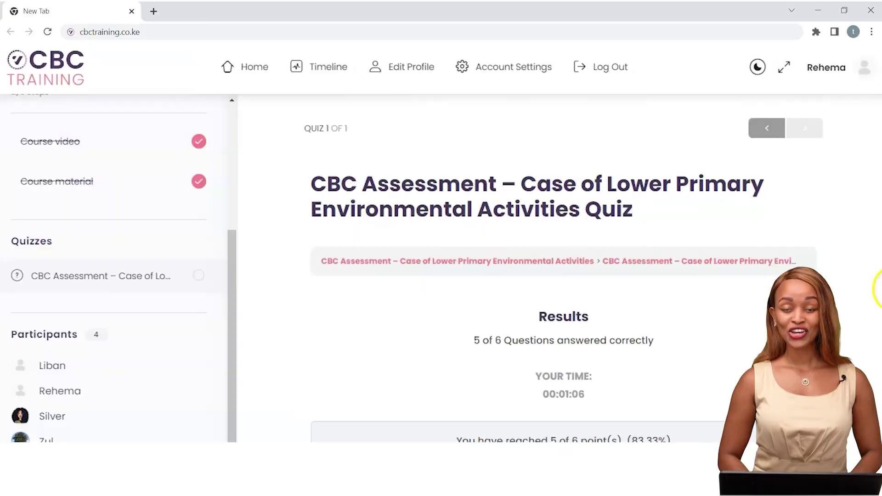
{"action": "scroll", "coordinate": [876, 280], "scroll_direction": "down", "scroll_amount": 2}
{"action": "scroll", "coordinate": [563, 261], "scroll_direction": "down", "scroll_amount": 1}
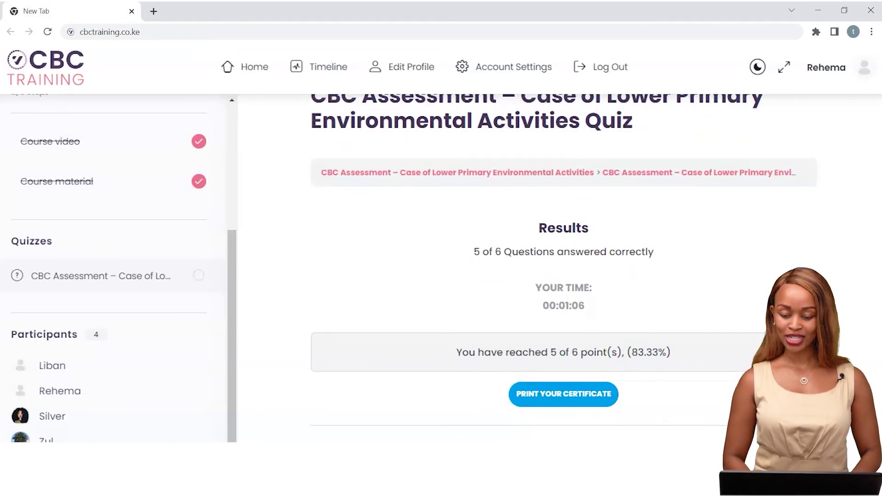
Review the marked quiz answers under View Questions, then open Print Your Certificate
{"action": "scroll", "coordinate": [878, 346], "scroll_direction": "down", "scroll_amount": 2}
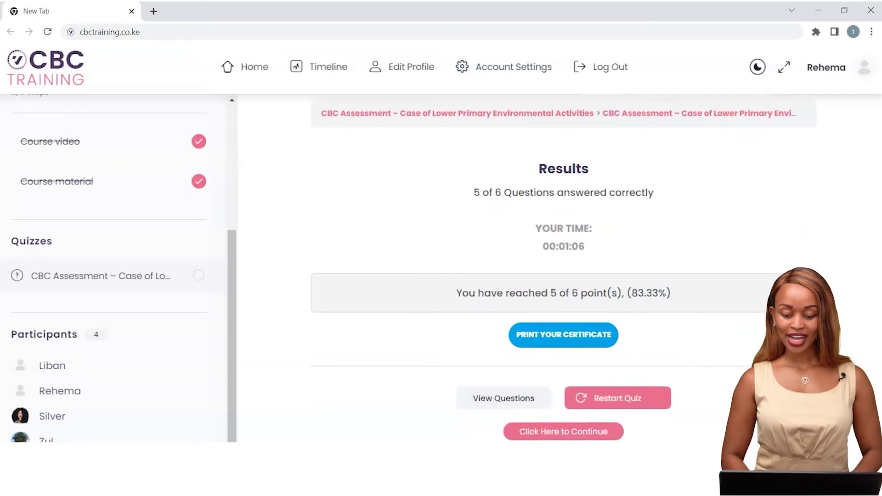
{"action": "left_click", "coordinate": [506, 368]}
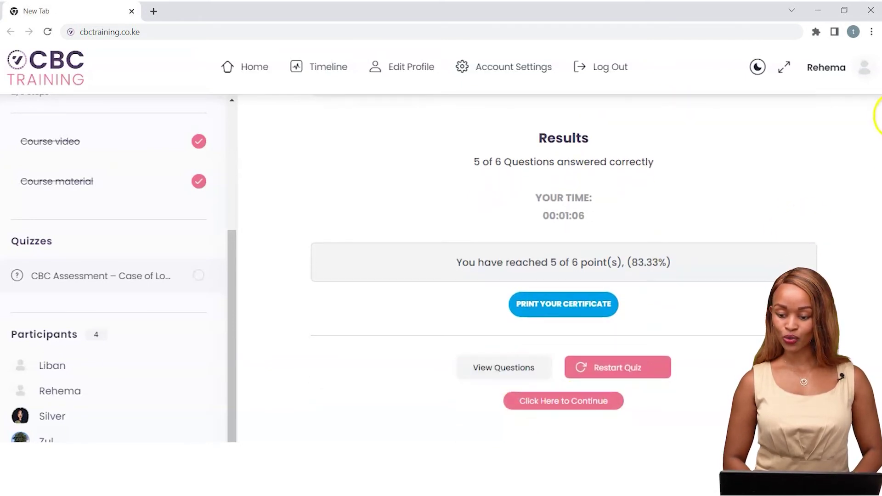
{"action": "scroll", "coordinate": [563, 267], "scroll_direction": "down", "scroll_amount": 10}
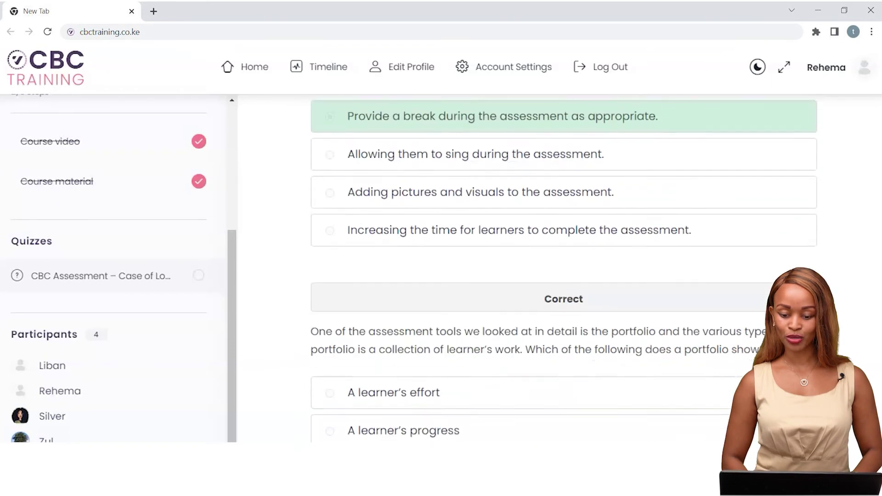
{"action": "scroll", "coordinate": [564, 268], "scroll_direction": "down", "scroll_amount": 8}
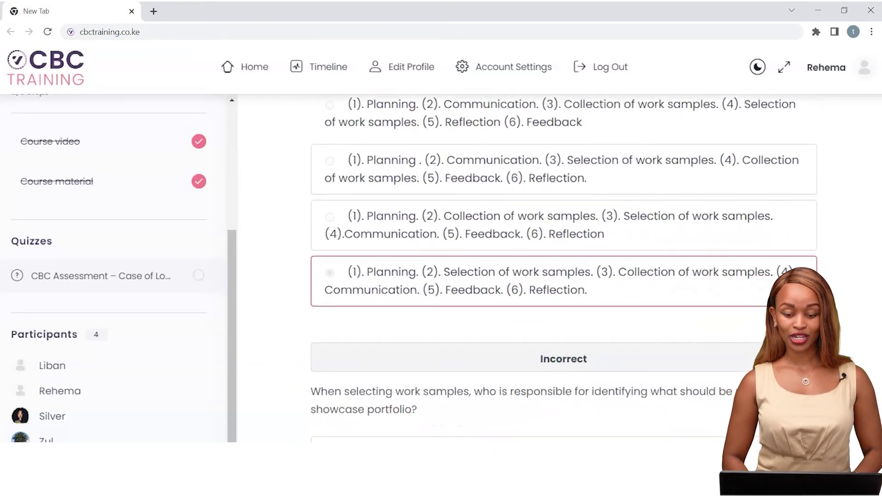
{"action": "scroll", "coordinate": [564, 268], "scroll_direction": "up", "scroll_amount": 15}
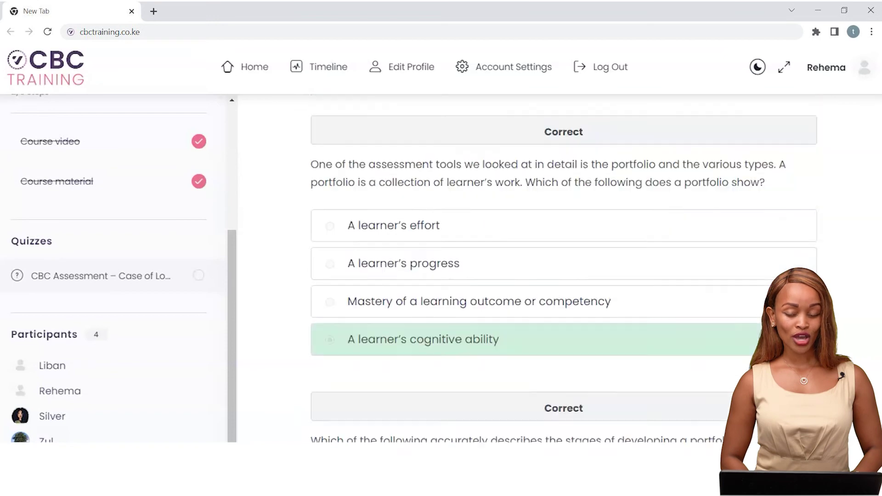
{"action": "scroll", "coordinate": [564, 268], "scroll_direction": "up", "scroll_amount": 2}
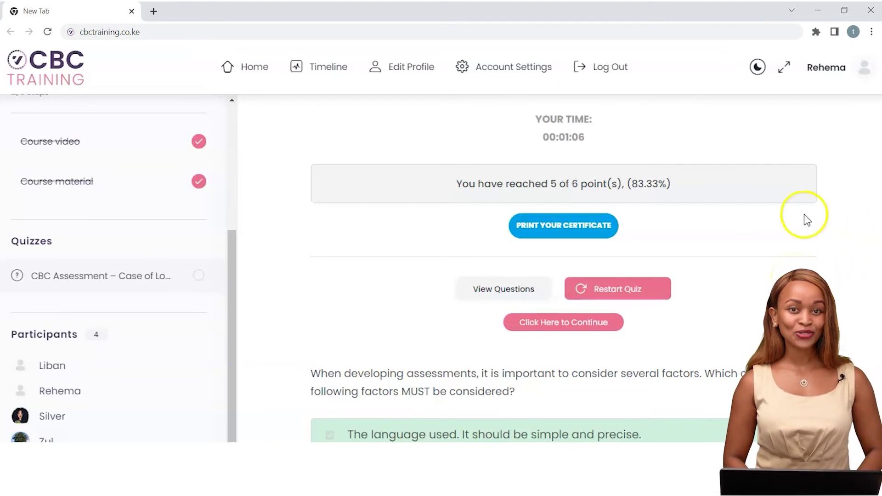
{"action": "left_click", "coordinate": [558, 230]}
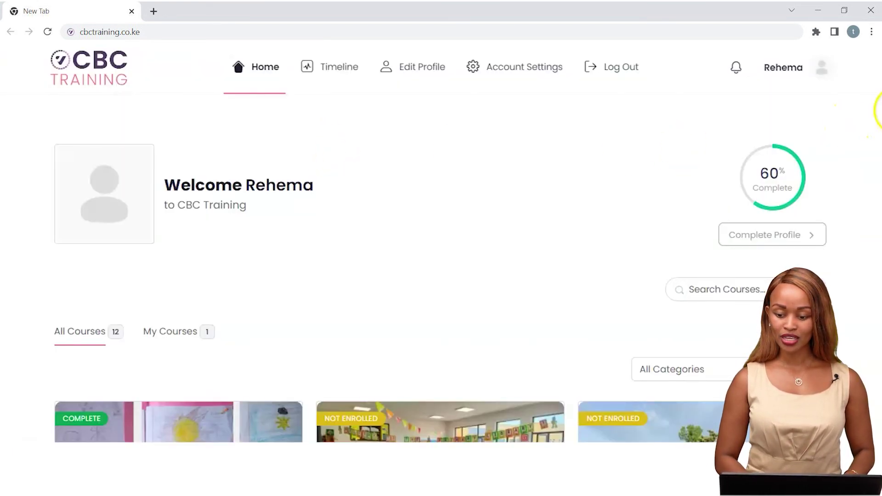
Open the CBC Assessment course card tagged Complete and view its 100% completion page
{"action": "scroll", "coordinate": [441, 267], "scroll_direction": "down", "scroll_amount": 5}
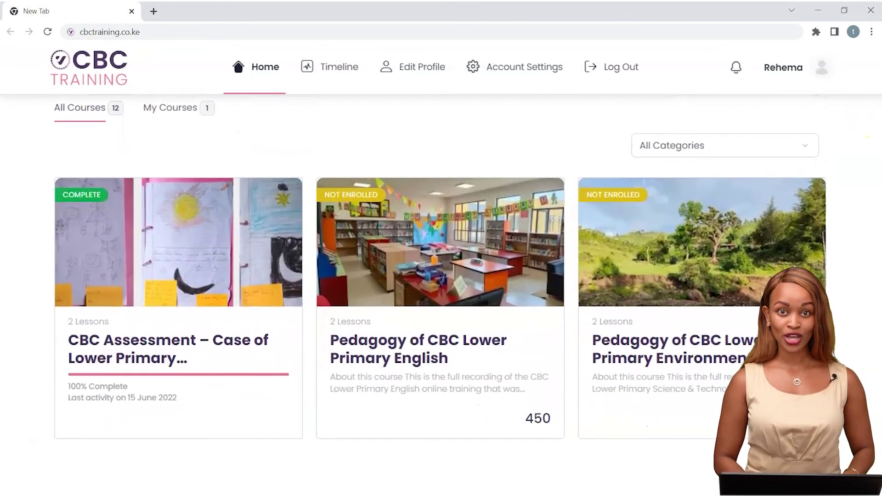
{"action": "left_click", "coordinate": [138, 347]}
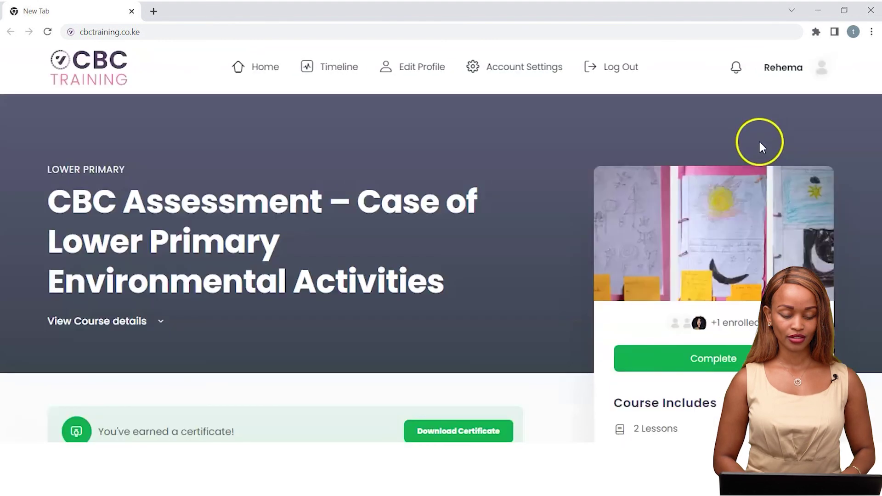
{"action": "scroll", "coordinate": [441, 269], "scroll_direction": "down", "scroll_amount": 3}
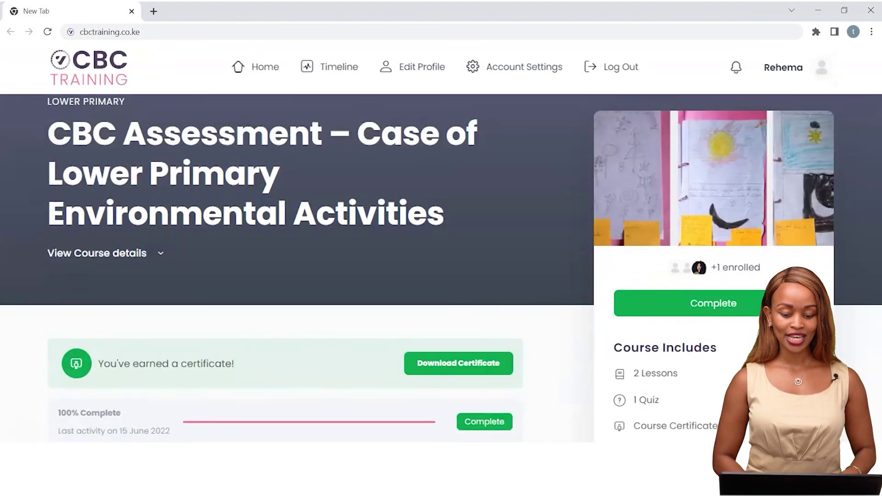